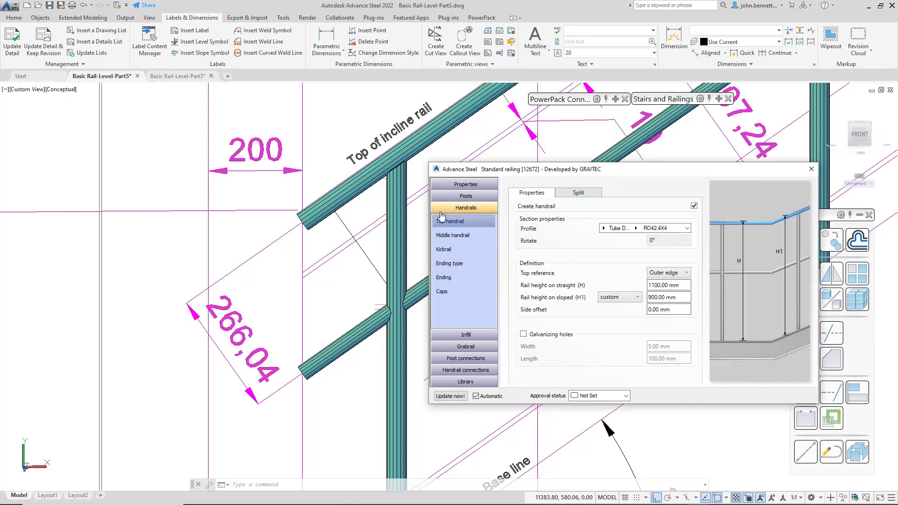
# Change the top rail's ending type from none to Elbow.
pyautogui.click(442, 266)
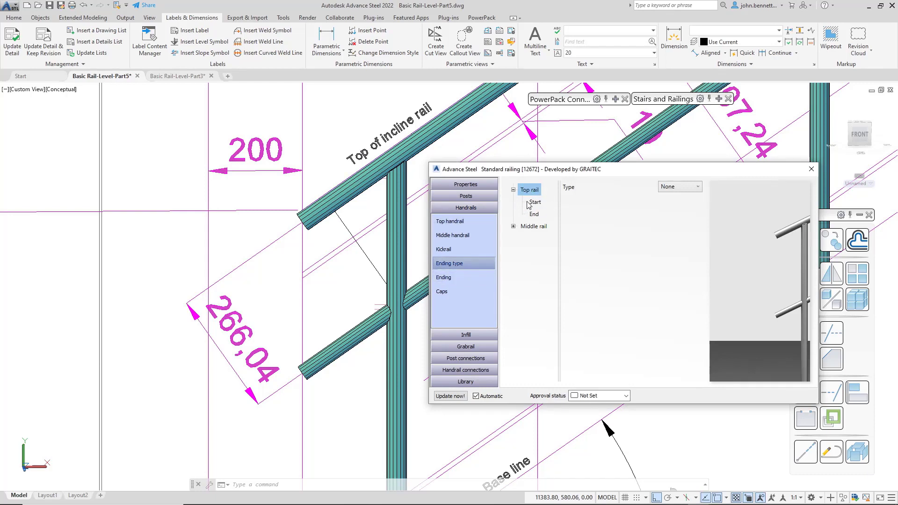
pyautogui.click(676, 187)
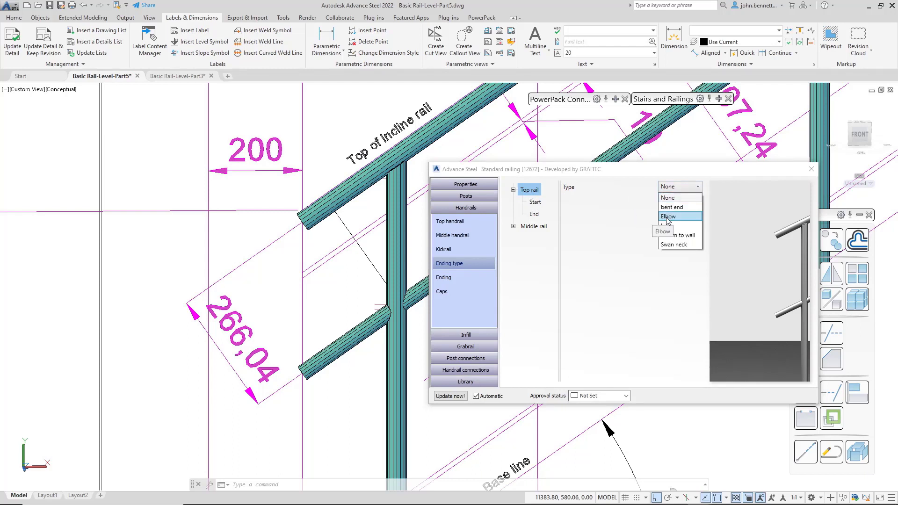
pyautogui.click(599, 244)
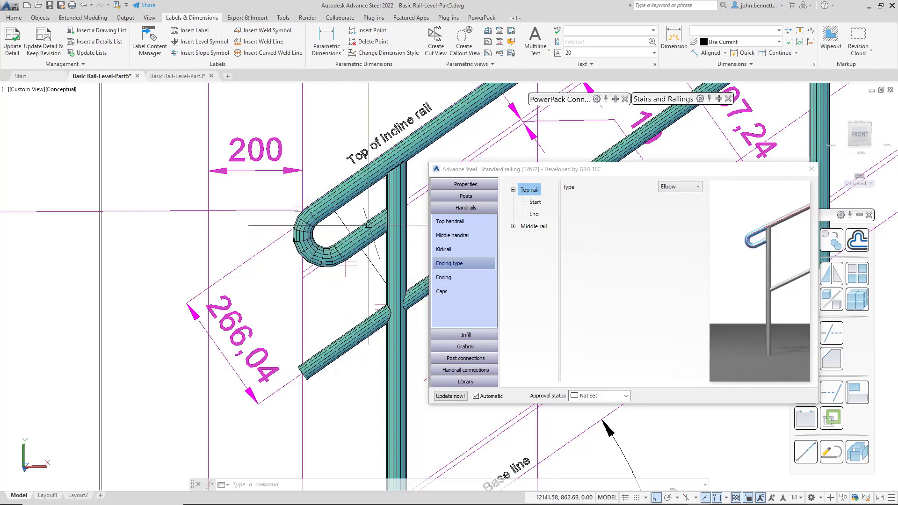
# Select the top rail segment and its elbow bend in the model to inspect them, then clear the selection.
pyautogui.click(344, 252)
pyautogui.click(347, 295)
pyautogui.click(332, 297)
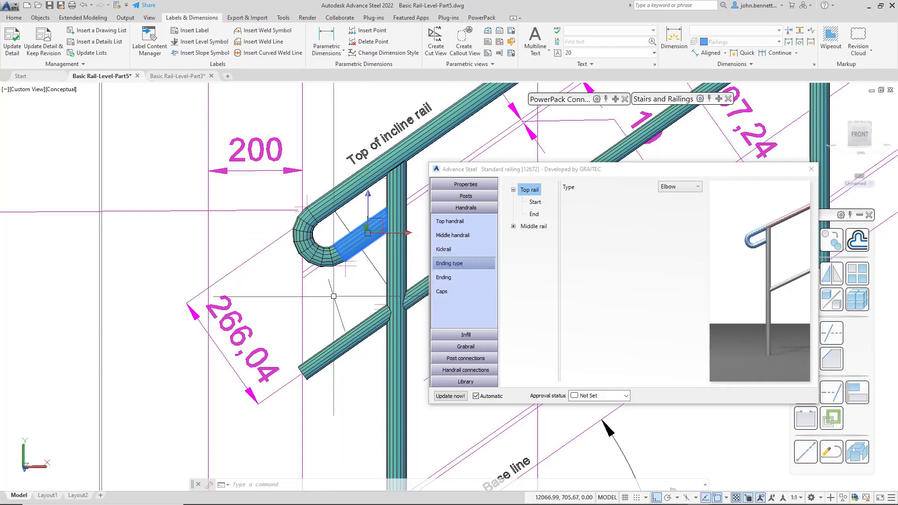
pyautogui.click(317, 251)
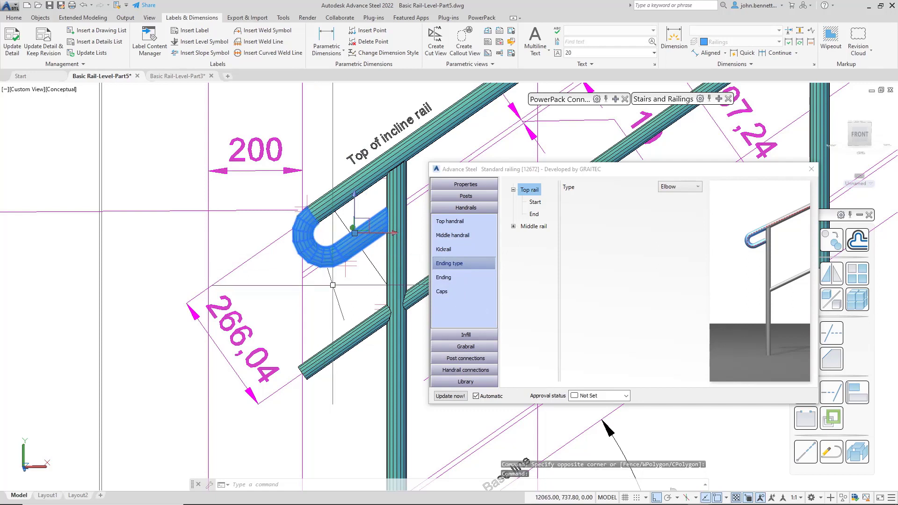
pyautogui.press('Escape')
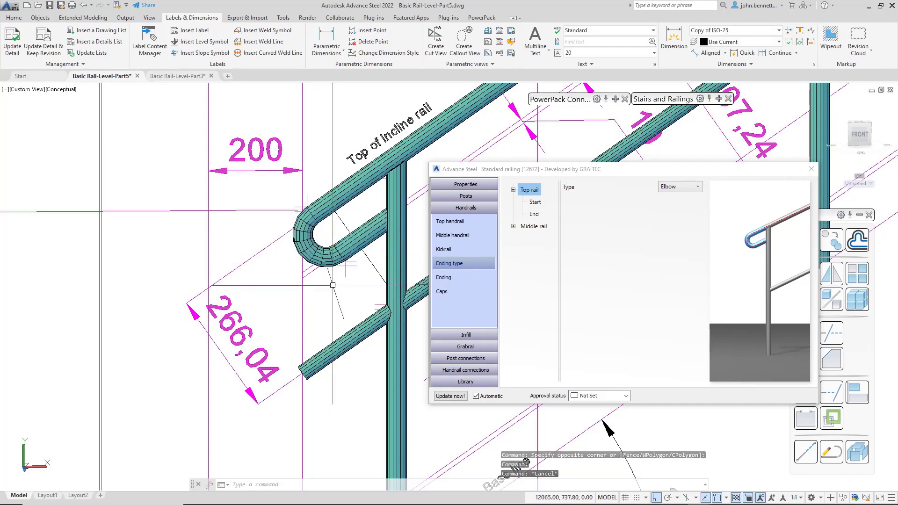
# Give the top rail ending a 100 mm bend radius, with the Length (L) ending at 0 mm.
pyautogui.click(451, 278)
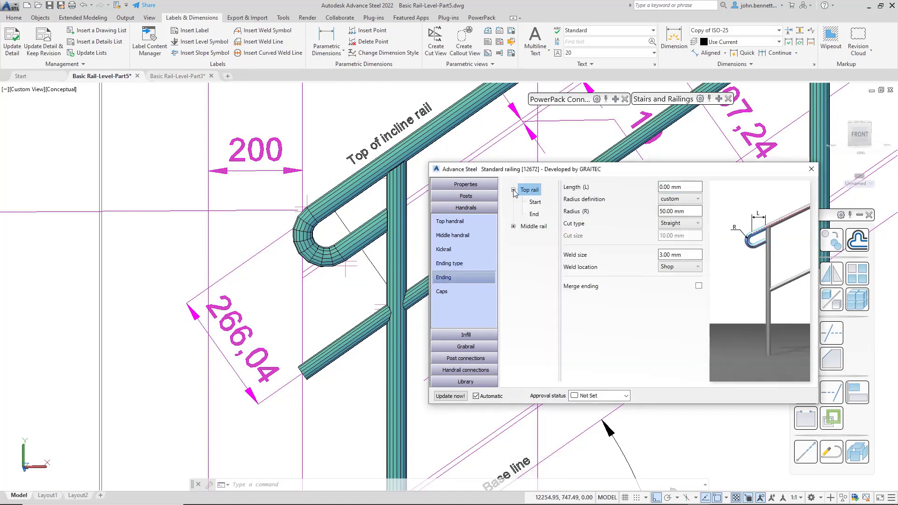
pyautogui.click(687, 190)
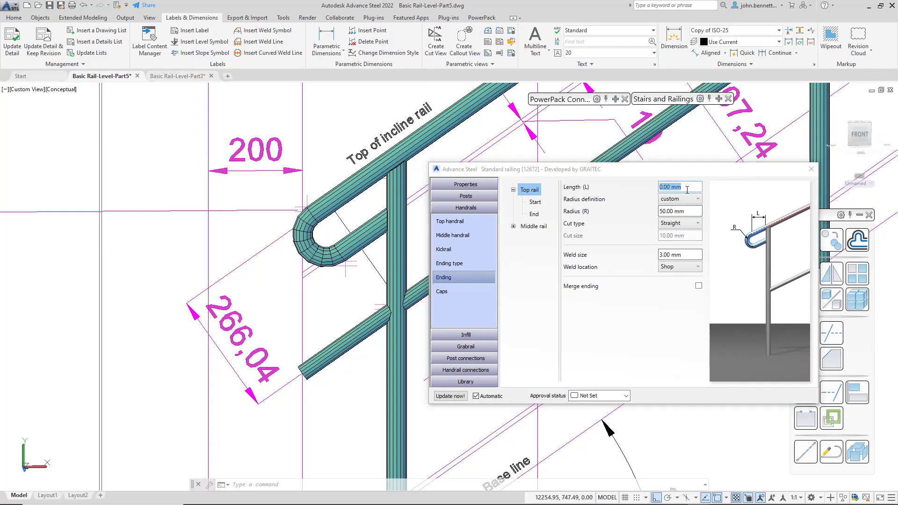
pyautogui.write('200')
pyautogui.press('Return')
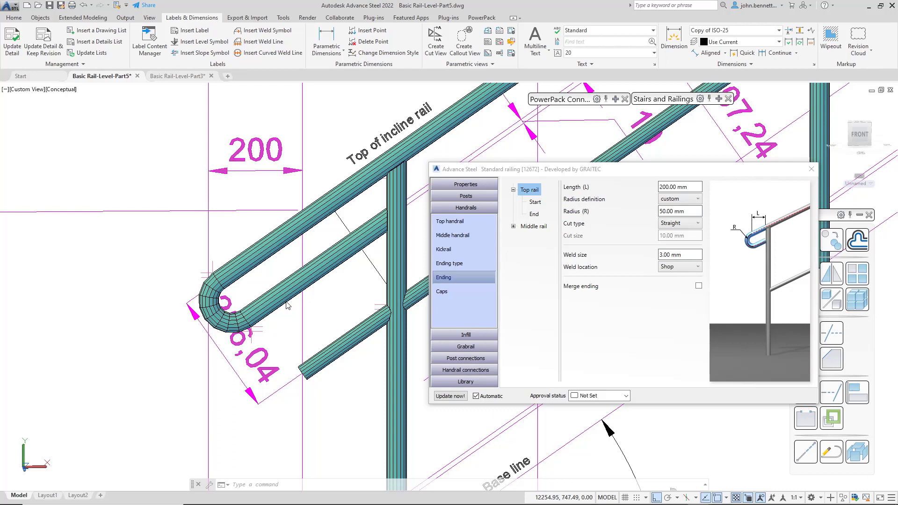
pyautogui.click(688, 211)
pyautogui.write('100')
pyautogui.press('Return')
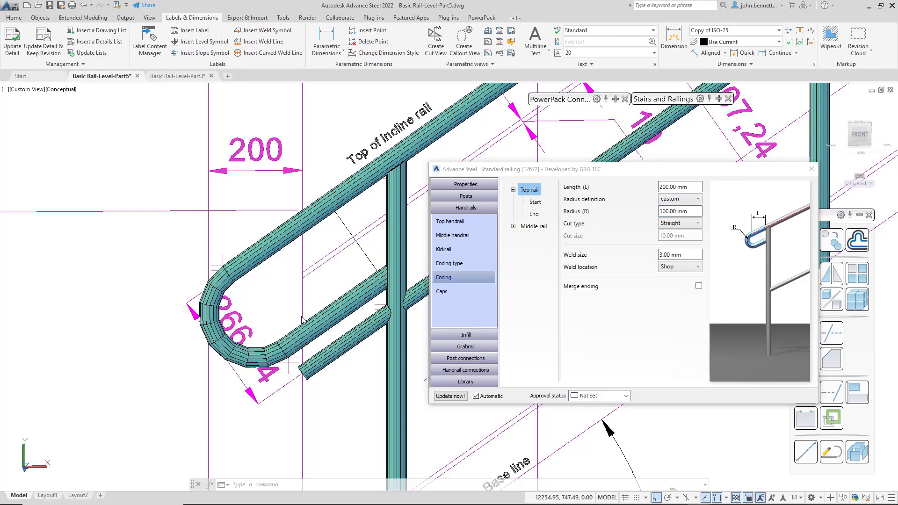
pyautogui.click(680, 188)
pyautogui.moveTo(692, 187); pyautogui.dragTo(601, 200)
pyautogui.write('0')
pyautogui.press('Return')
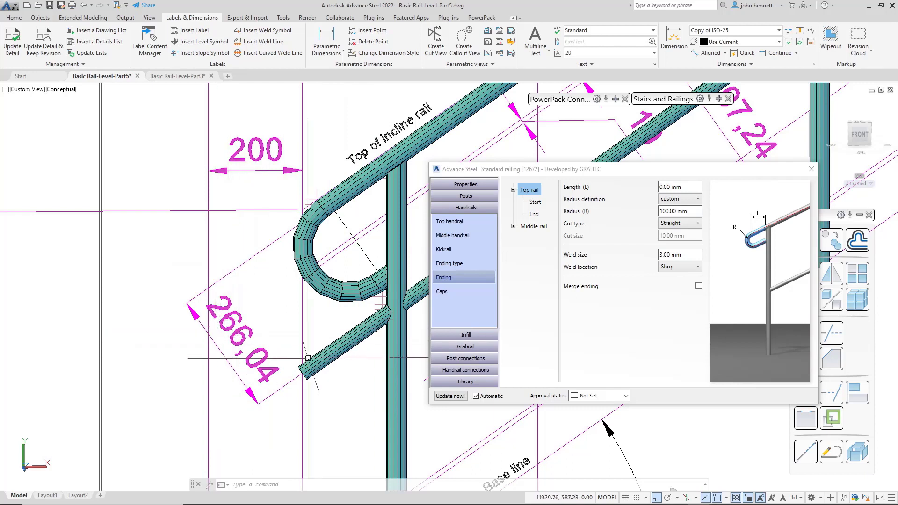
# Change the top rail elbow's Radius (R) to 133.02 mm and check the rebuilt loop in the model.
pyautogui.click(676, 212)
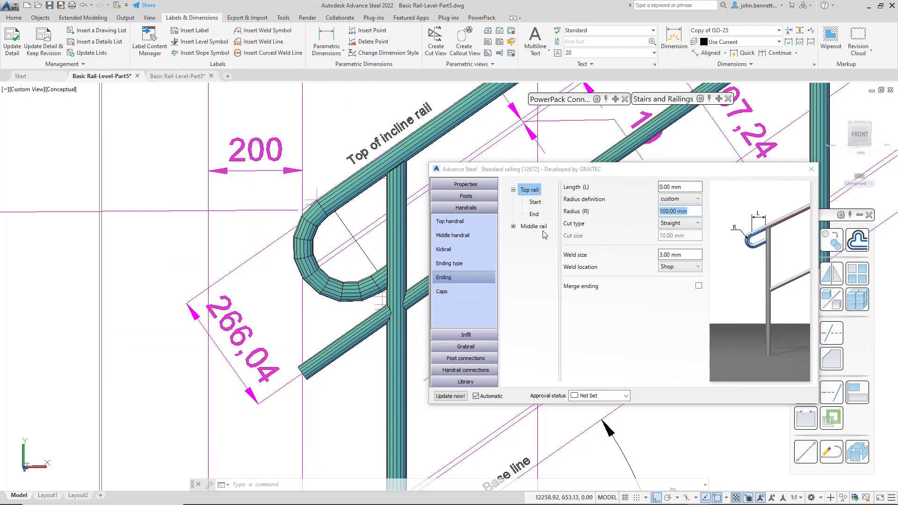
pyautogui.write('133.02')
pyautogui.press('Tab')
pyautogui.click(327, 202)
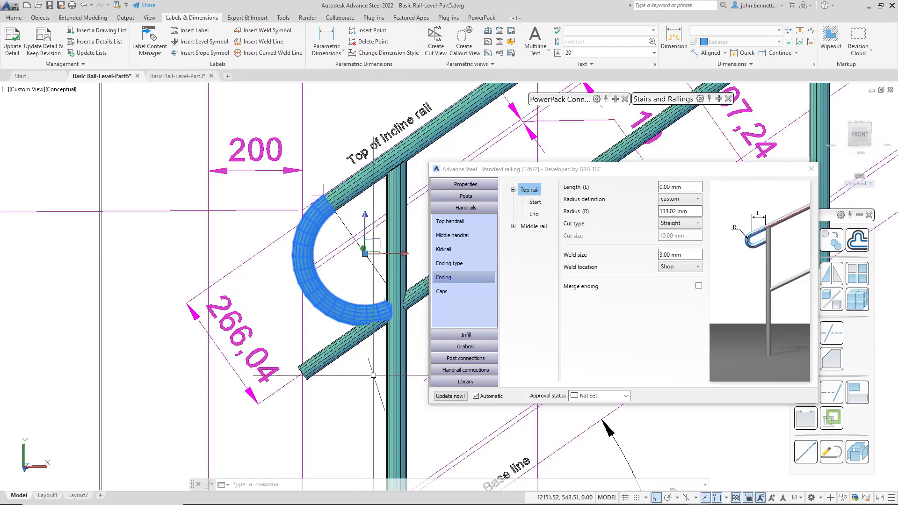
pyautogui.press('Escape')
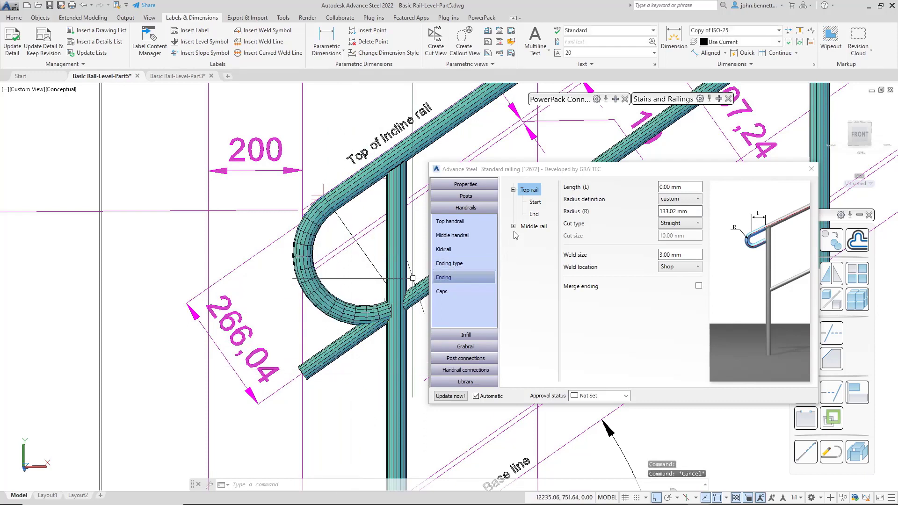
# Set the middle rail's ending Reference to From post, then select the looped ending in the model.
pyautogui.click(524, 228)
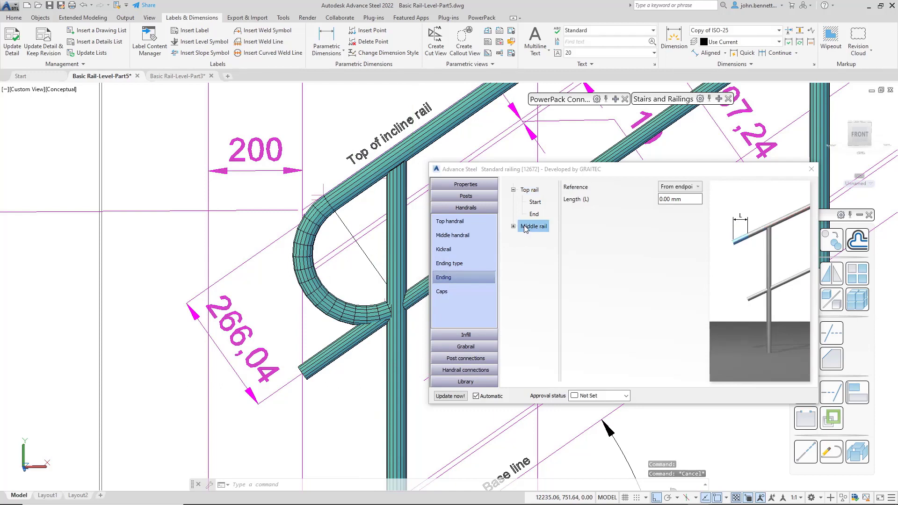
pyautogui.click(514, 227)
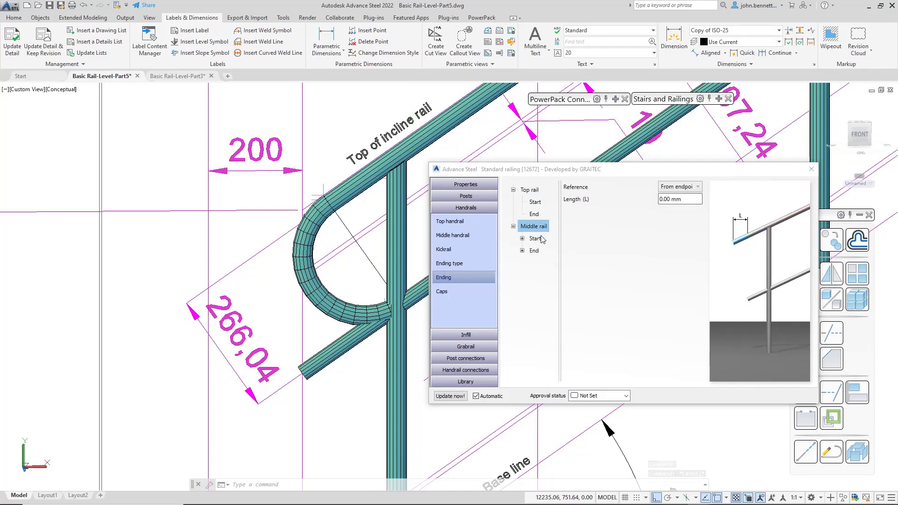
pyautogui.click(523, 239)
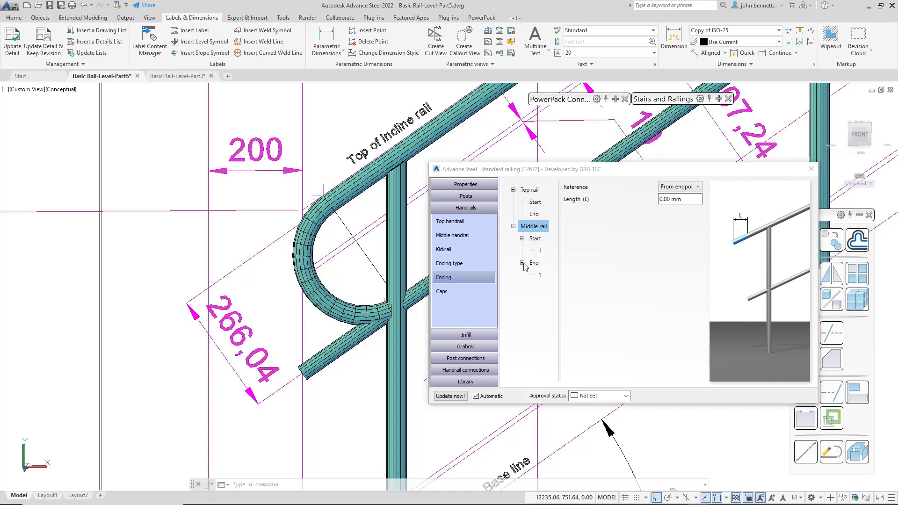
pyautogui.click(522, 239)
pyautogui.click(681, 187)
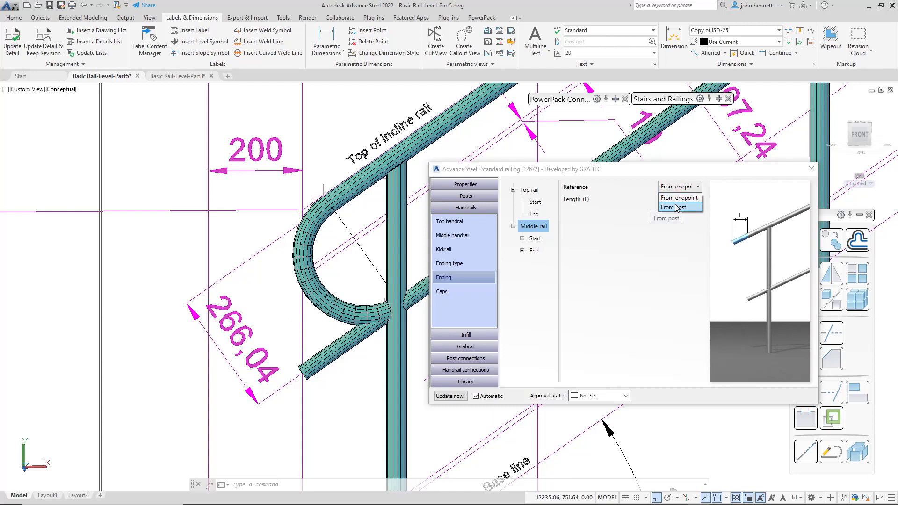
pyautogui.click(357, 376)
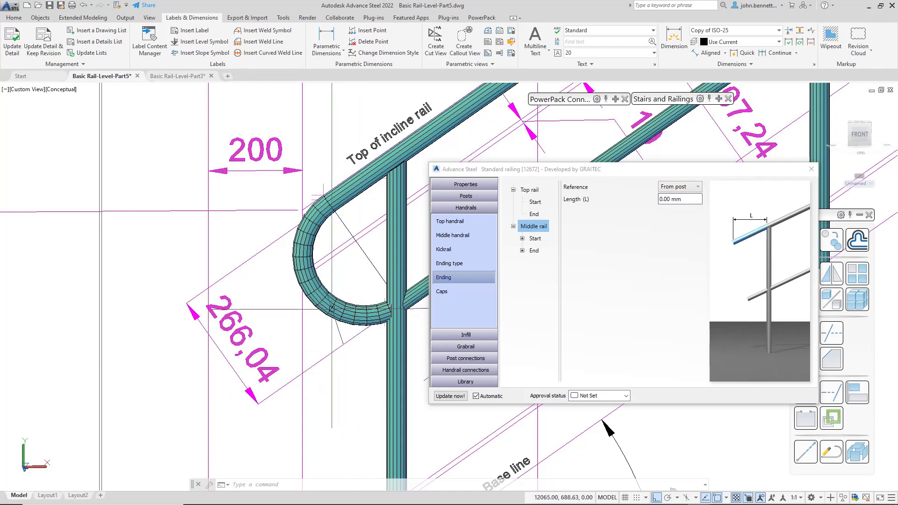
pyautogui.click(363, 326)
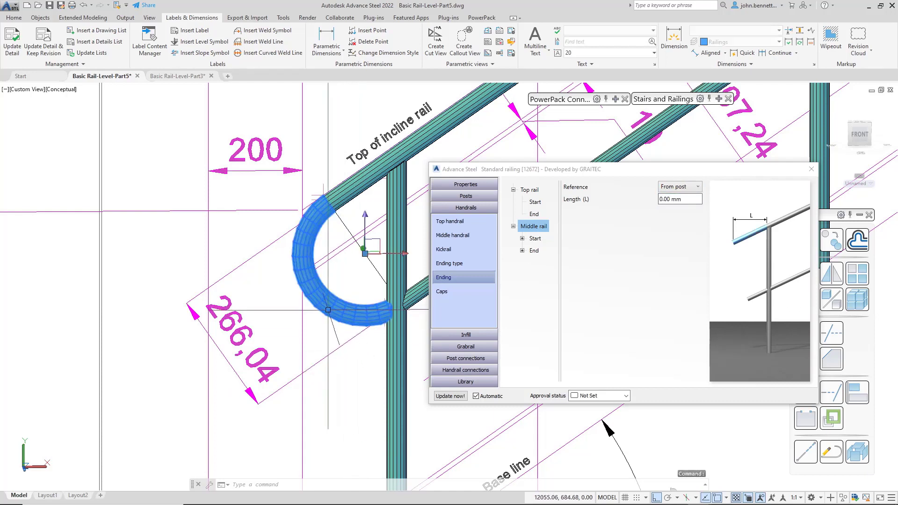
# Set the top rail's ending Length (L) to 200 mm.
pyautogui.click(530, 191)
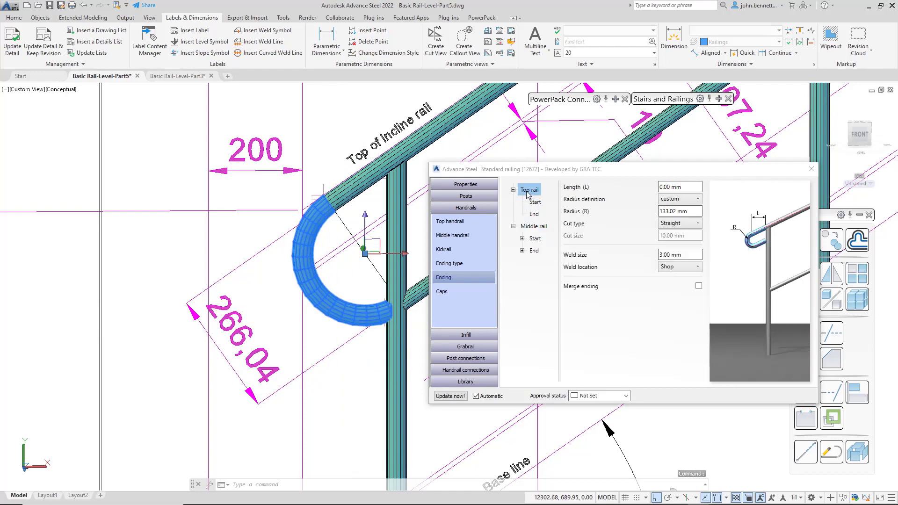
pyautogui.moveTo(687, 188); pyautogui.dragTo(620, 196)
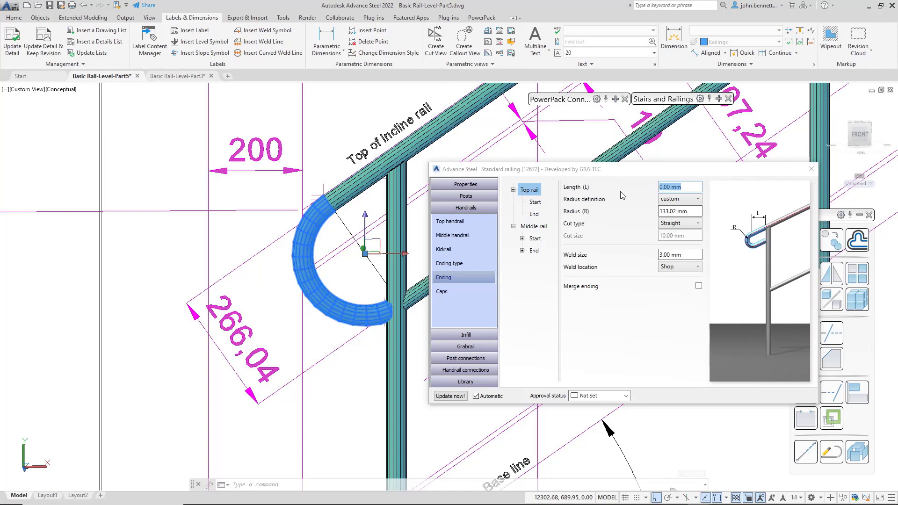
pyautogui.write('200')
pyautogui.press('Return')
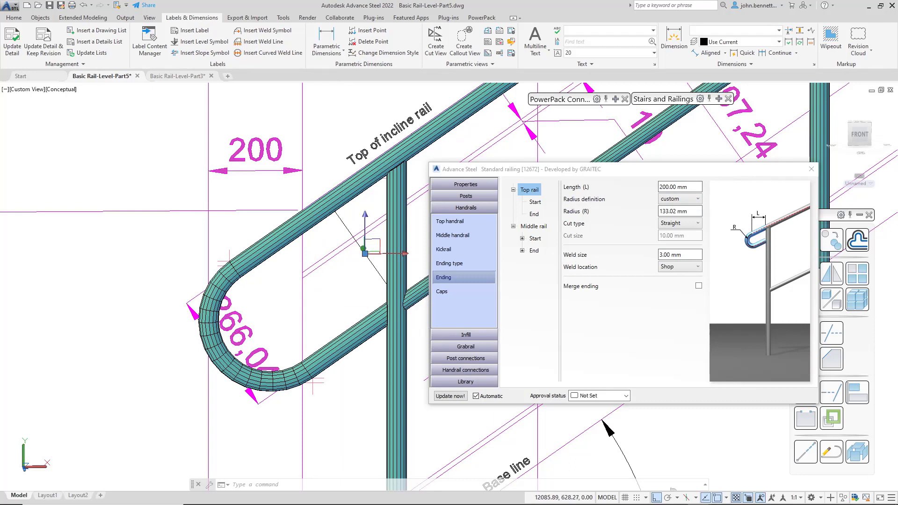
# Select the straight return segment, then zoom and pan toward the loop end at the post.
pyautogui.click(327, 324)
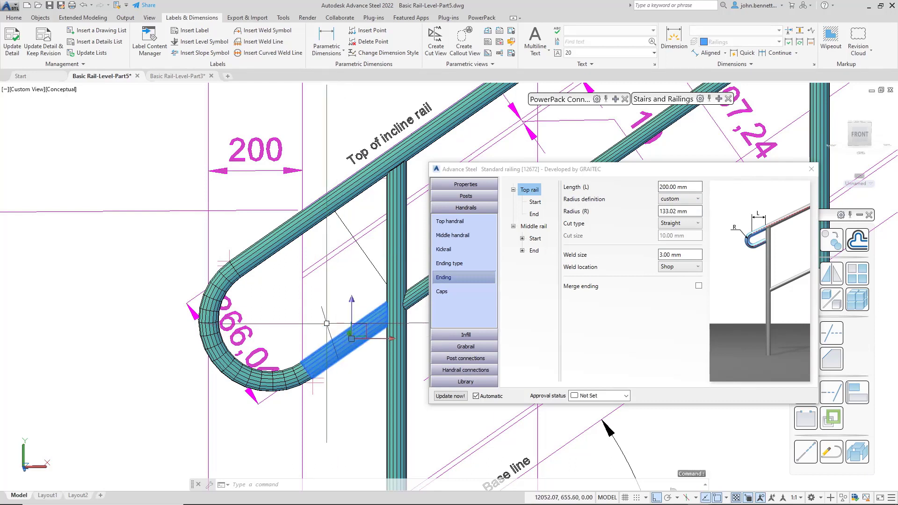
pyautogui.click(362, 386)
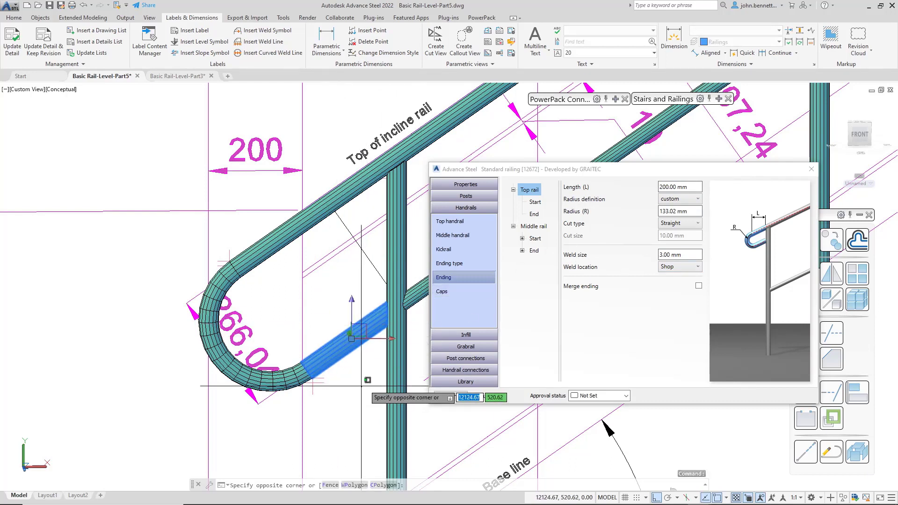
pyautogui.click(358, 360)
pyautogui.scroll(2, 373, 325)
pyautogui.moveTo(363, 324); pyautogui.dragTo(323, 308, button='middle')
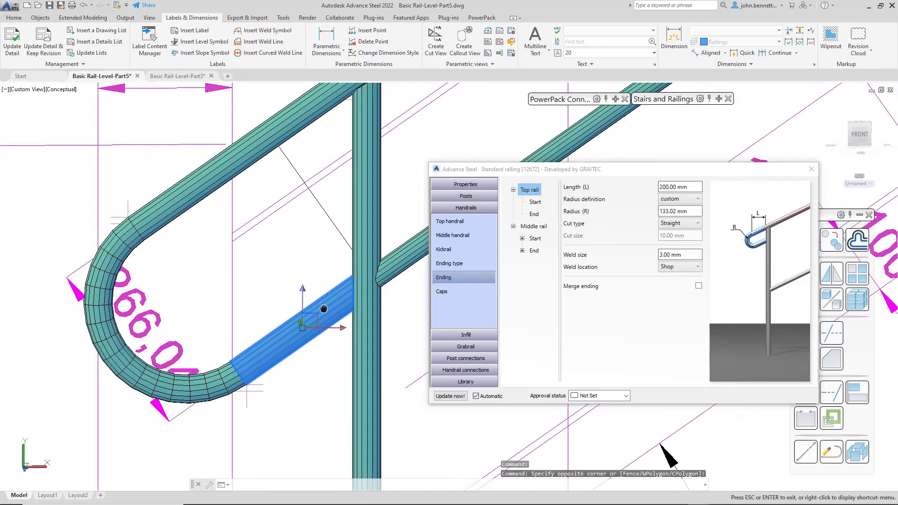
# Set the top rail ending's Cut type to Fit to post contour with an 8 mm cut size.
pyautogui.click(687, 224)
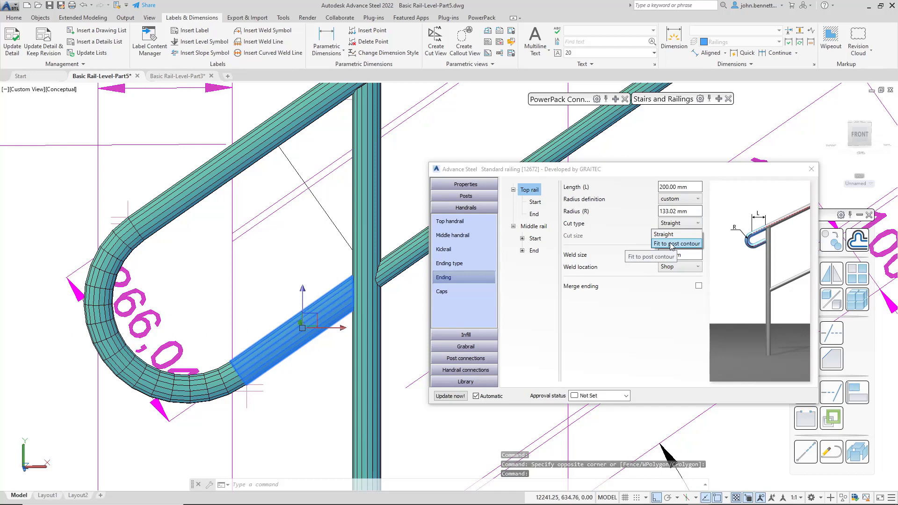
pyautogui.click(628, 240)
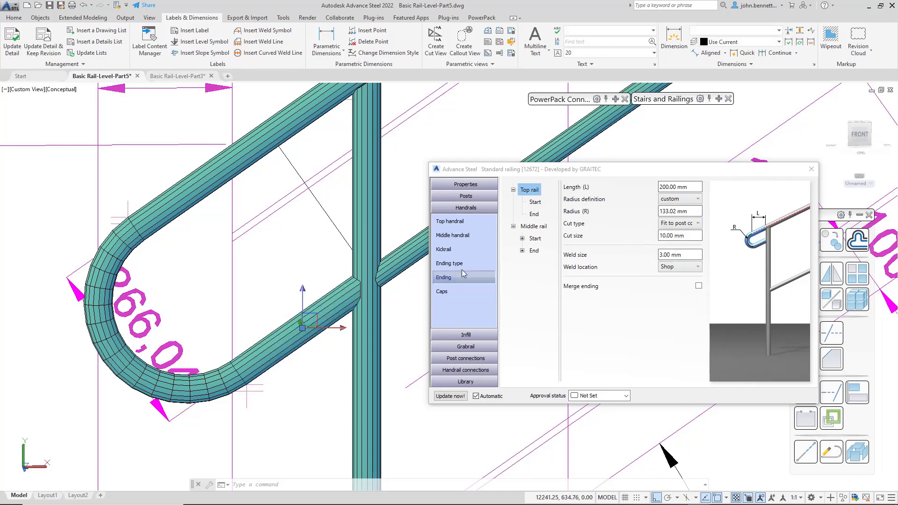
pyautogui.click(689, 226)
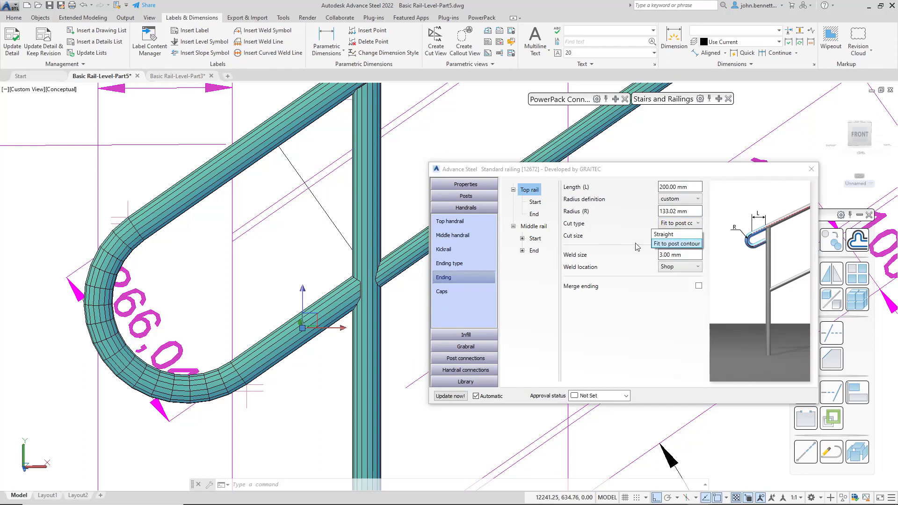
pyautogui.click(623, 234)
pyautogui.click(691, 237)
pyautogui.moveTo(690, 236); pyautogui.dragTo(628, 236)
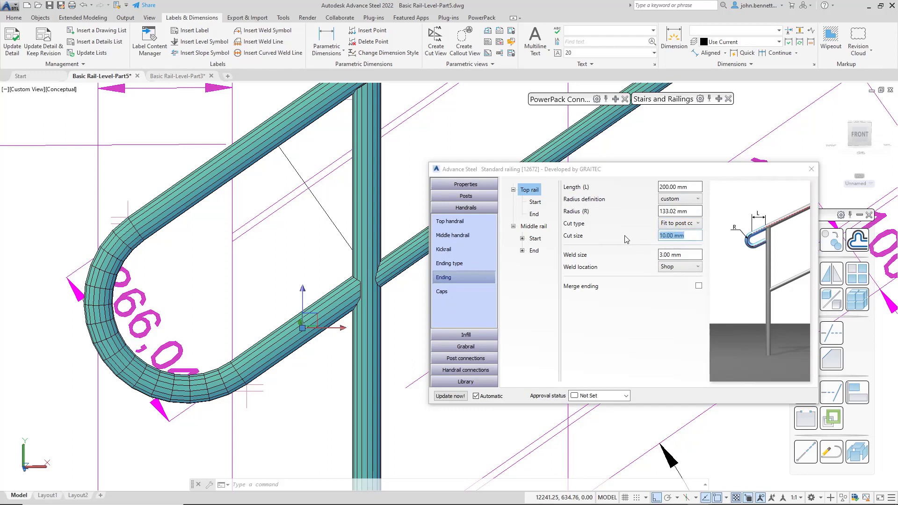
pyautogui.write('8')
pyautogui.press('Return')
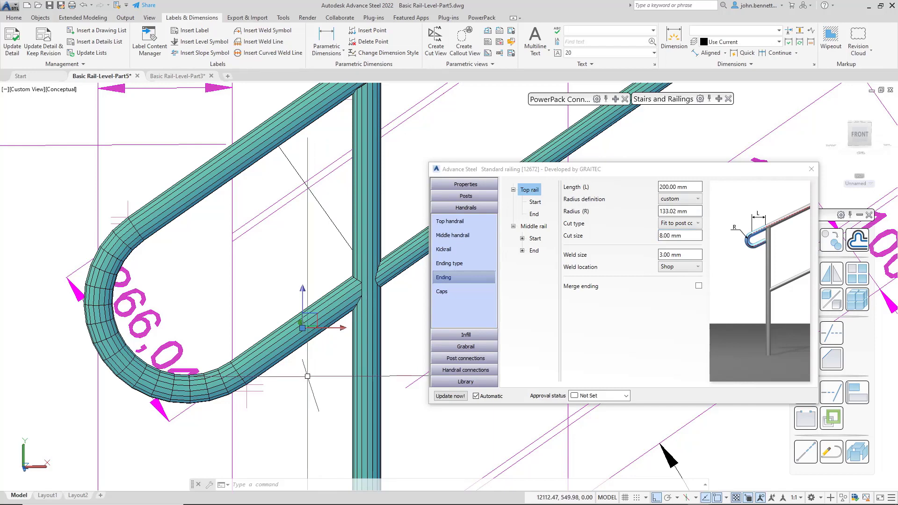
pyautogui.scroll(-3, 304, 374)
pyautogui.moveTo(299, 374); pyautogui.dragTo(304, 374, button='middle')
# Enable Merge ending on the top rail and move the railing settings window aside.
pyautogui.moveTo(304, 374); pyautogui.dragTo(319, 365)
pyautogui.press('Escape')
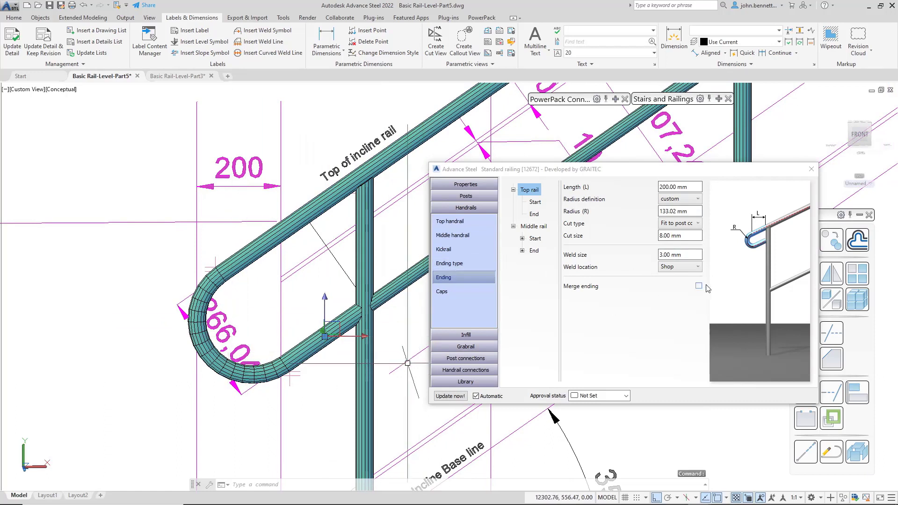
pyautogui.click(453, 400)
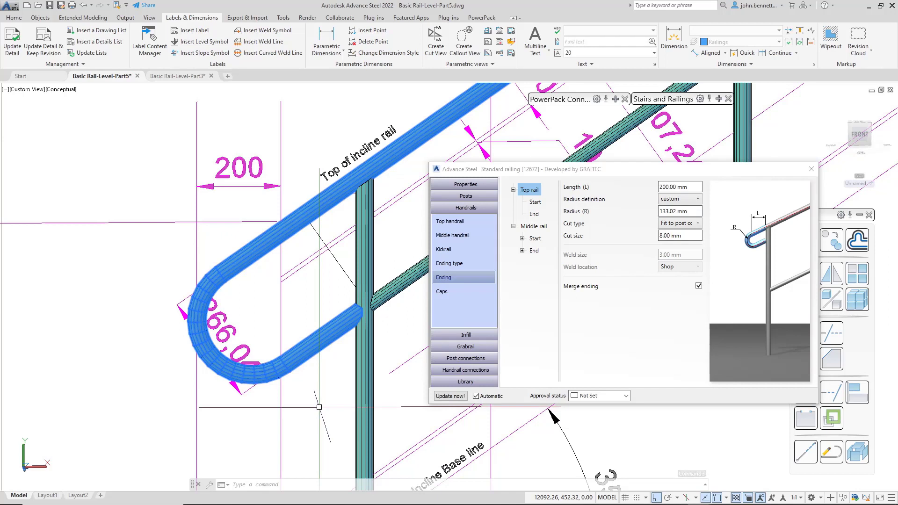
pyautogui.moveTo(324, 389); pyautogui.dragTo(315, 372, button='middle')
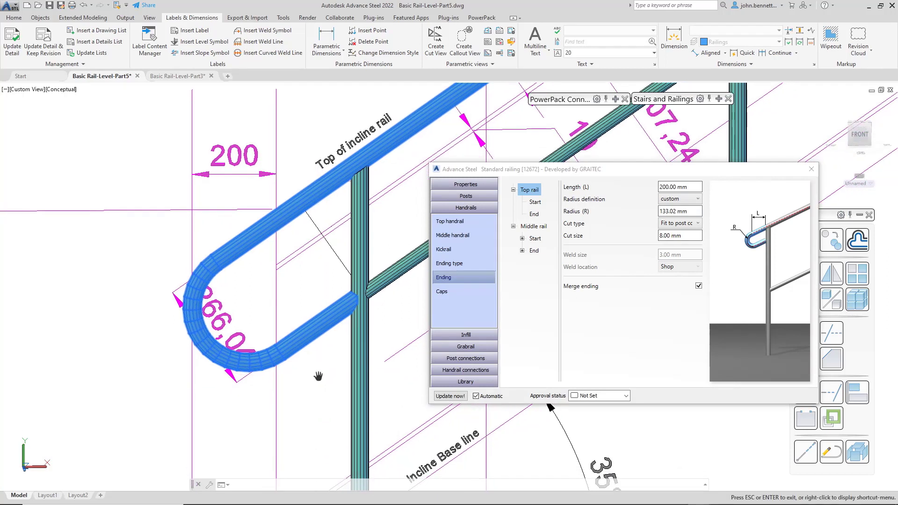
pyautogui.moveTo(635, 177); pyautogui.dragTo(588, 184)
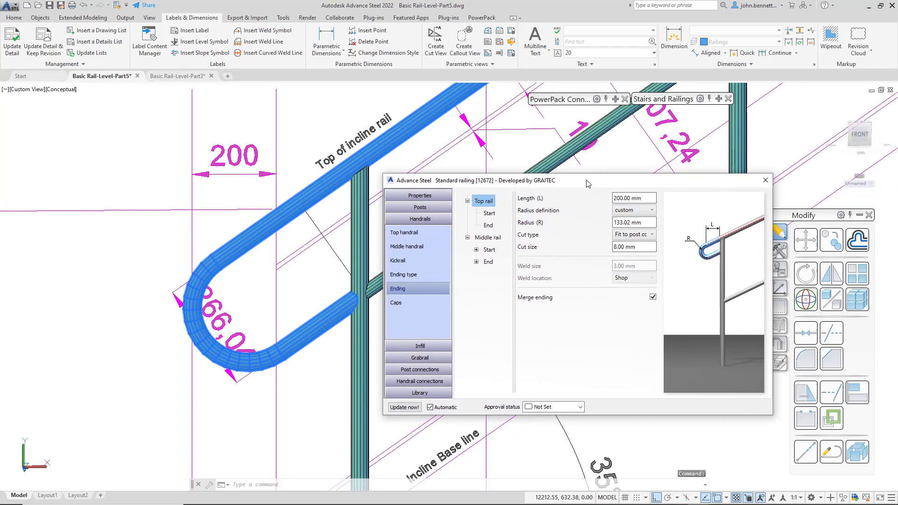